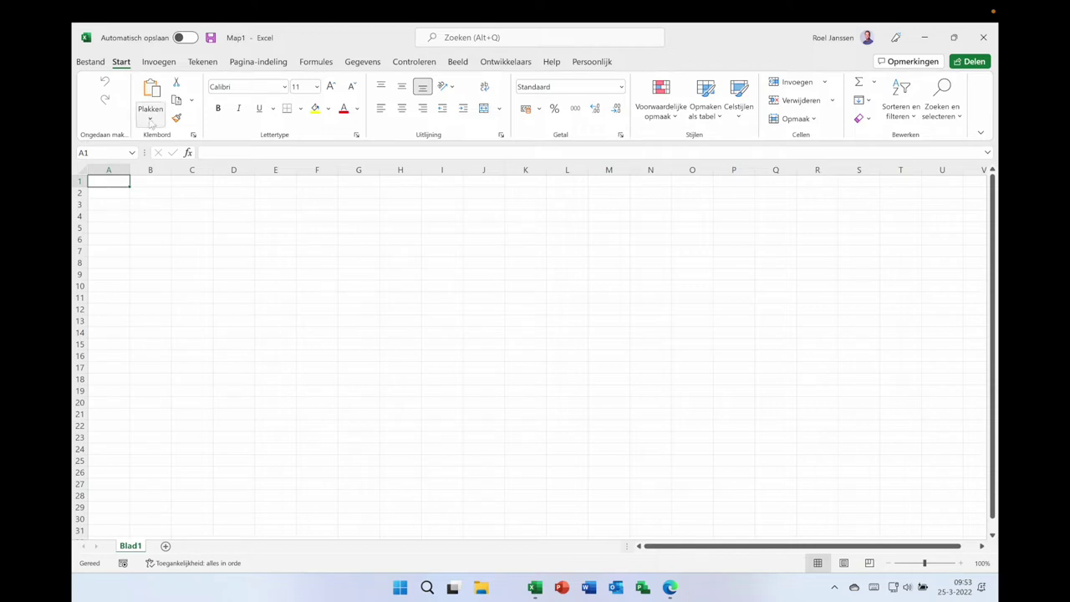
Step: Search the Office add-in store for 'qr' and install QR4Office
left_click(165, 65)
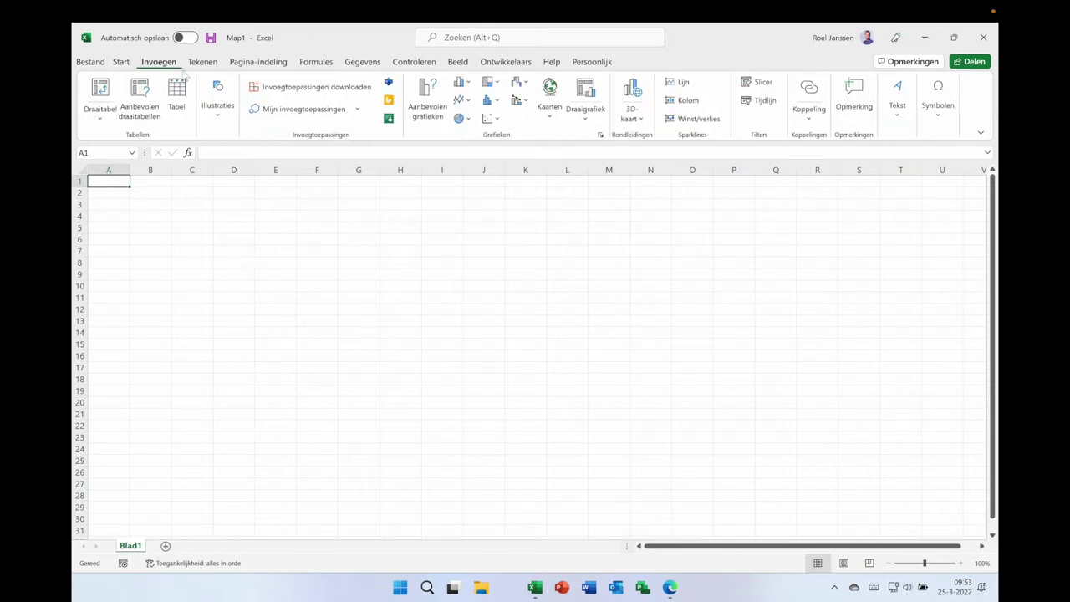
left_click(309, 92)
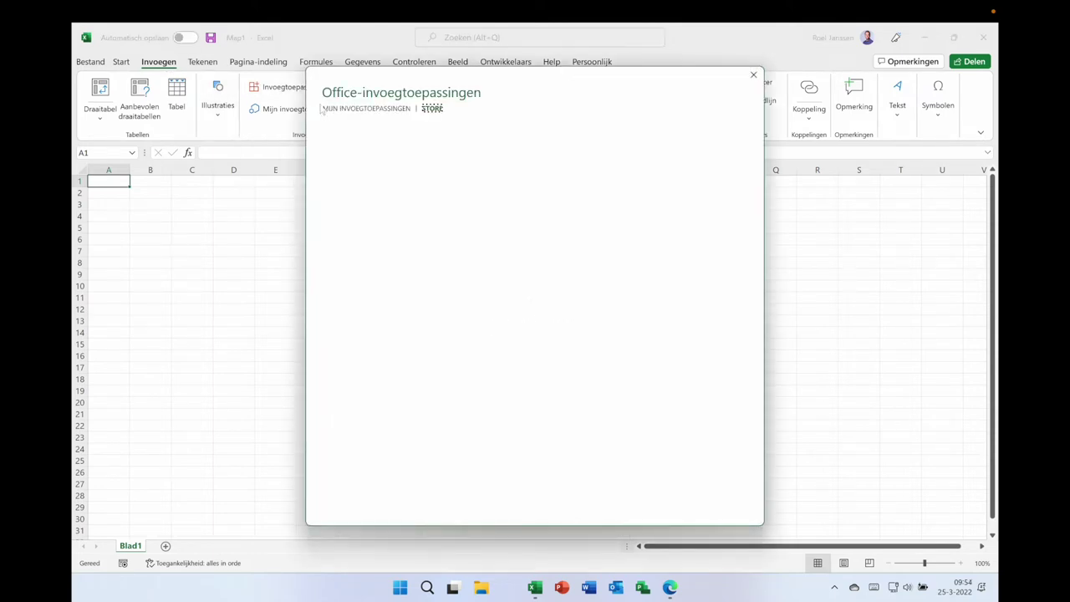
left_click(362, 170)
type("qr")
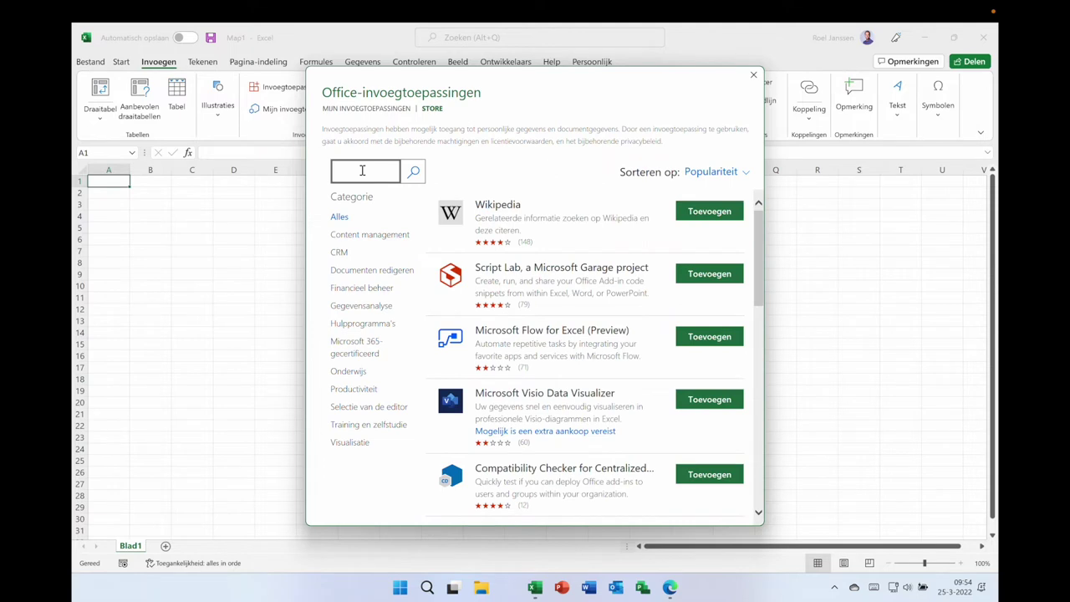
left_click(415, 172)
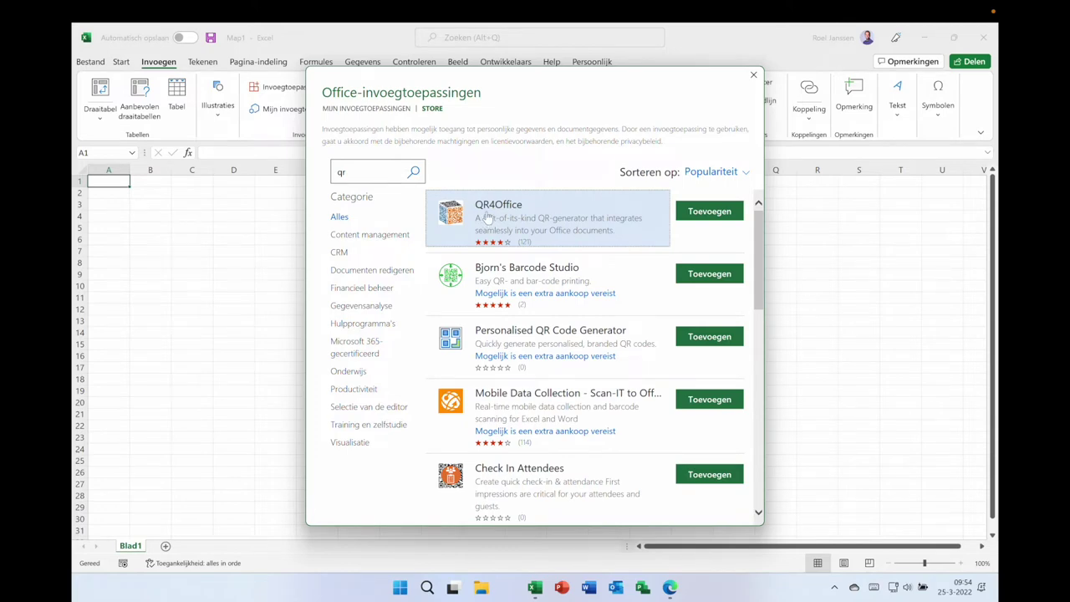
left_click(704, 213)
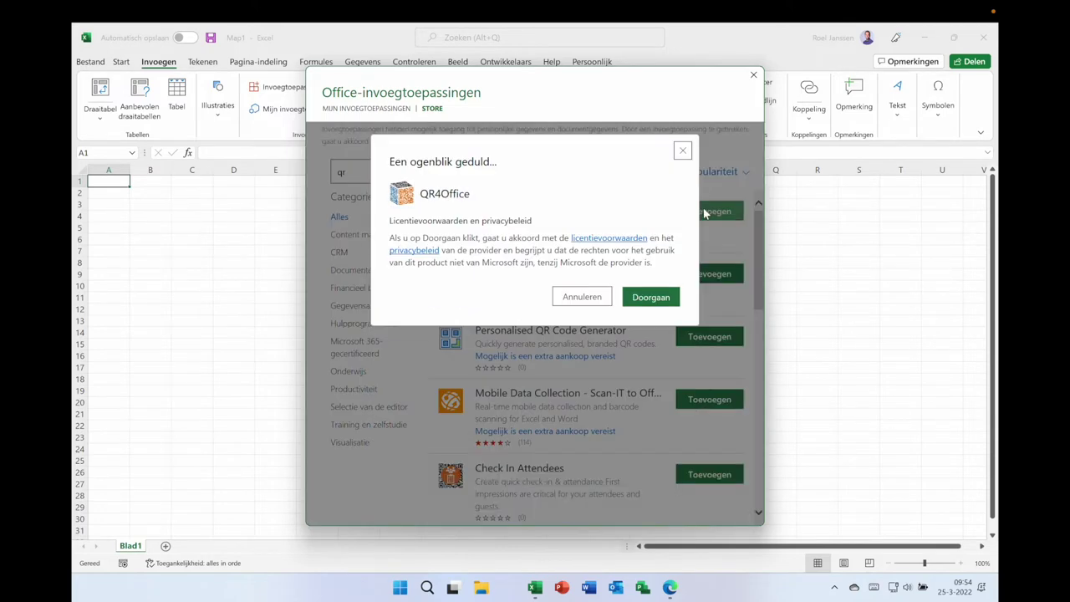
left_click(648, 297)
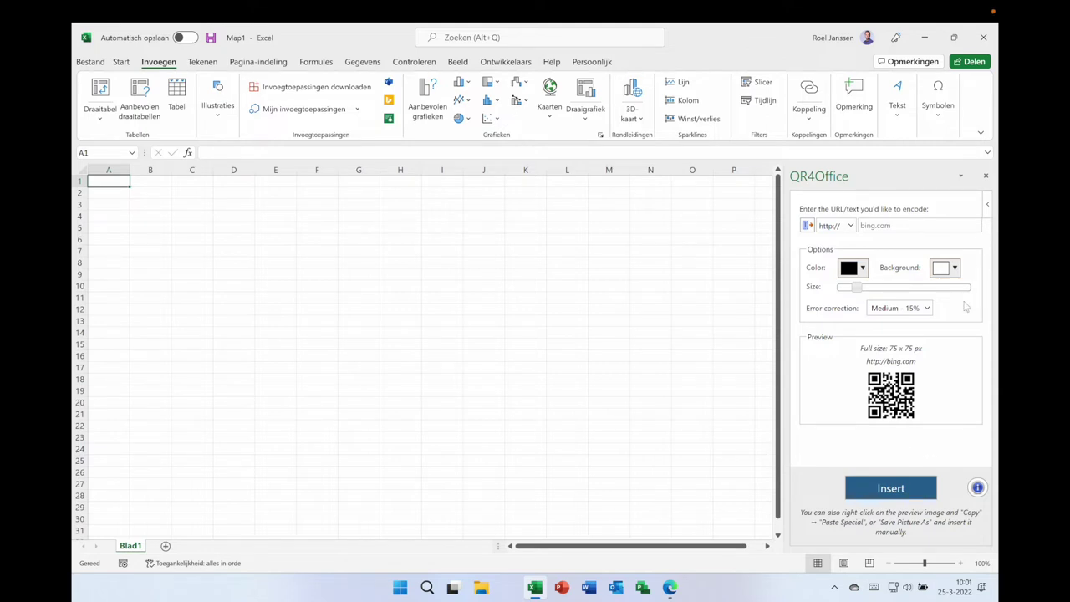
Step: Close the QR4Office pane and relaunch it from Mijn invoegtoepassingen
left_click(986, 175)
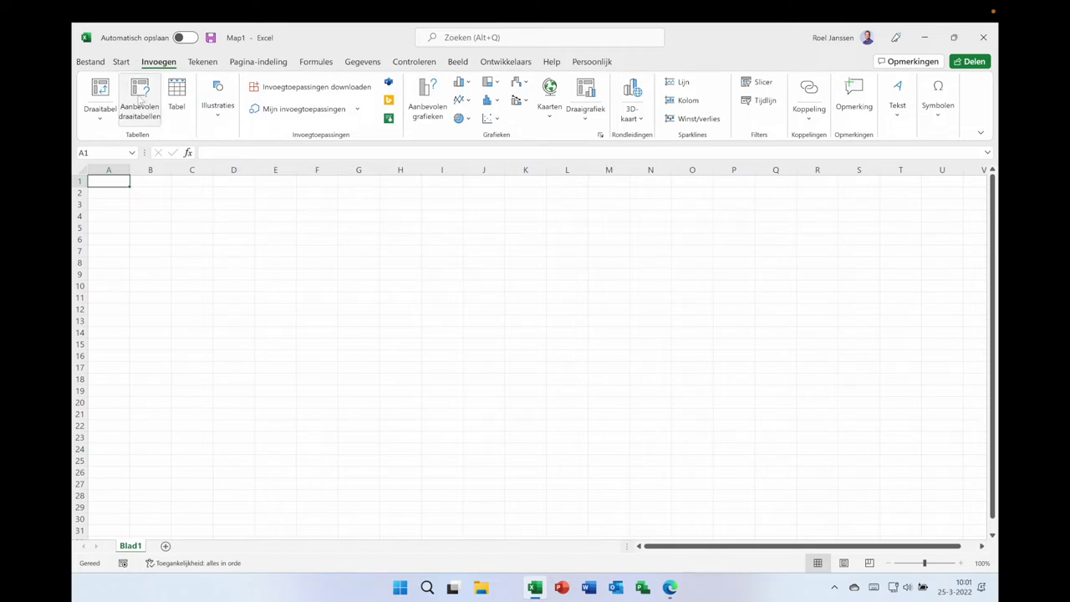
left_click(311, 112)
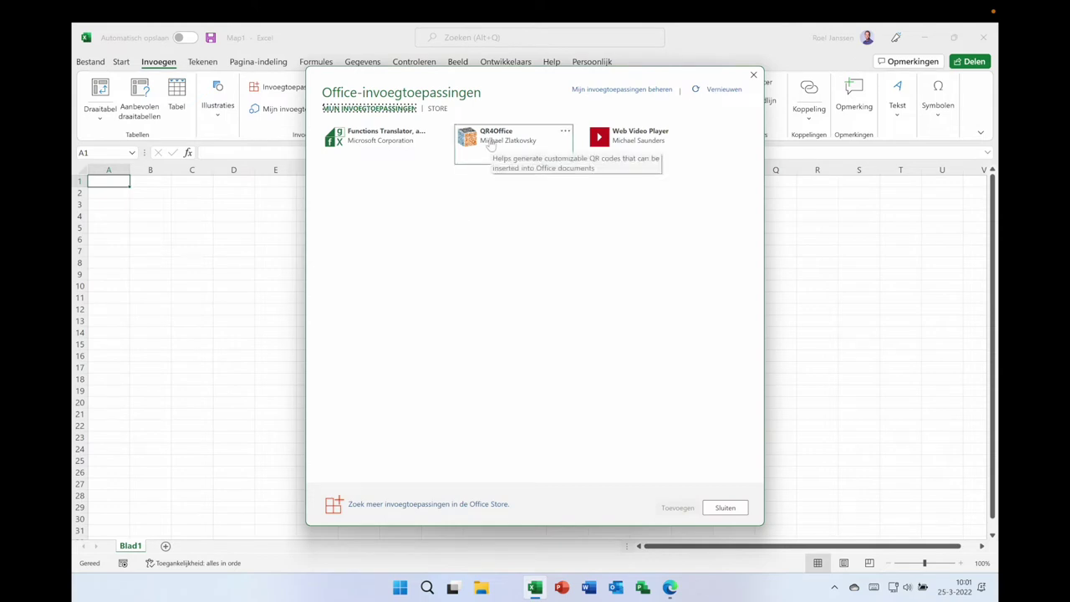
double_click(491, 142)
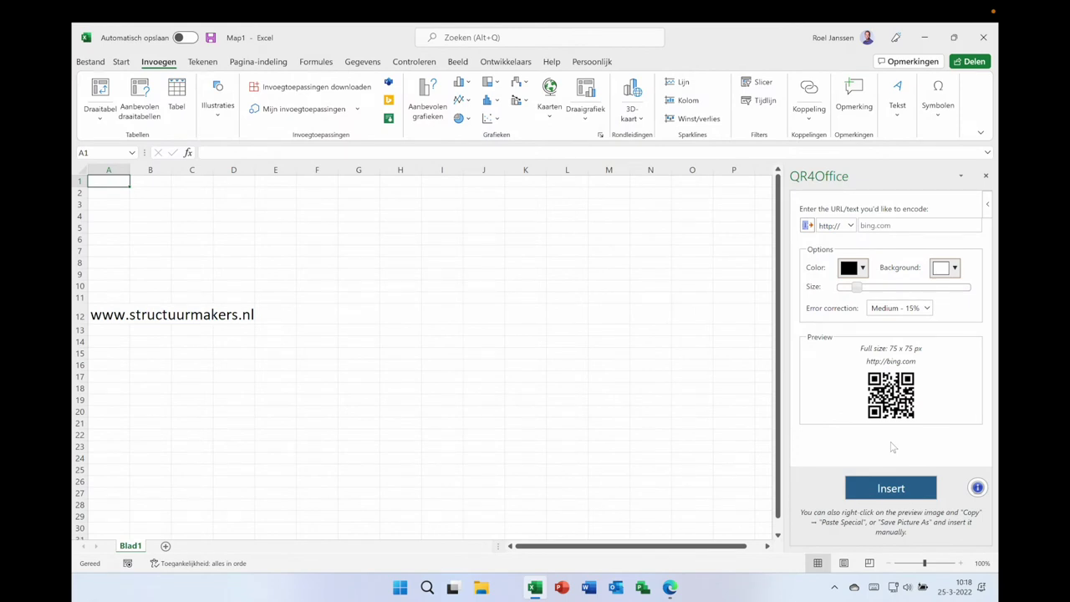
left_click(851, 226)
left_click(842, 248)
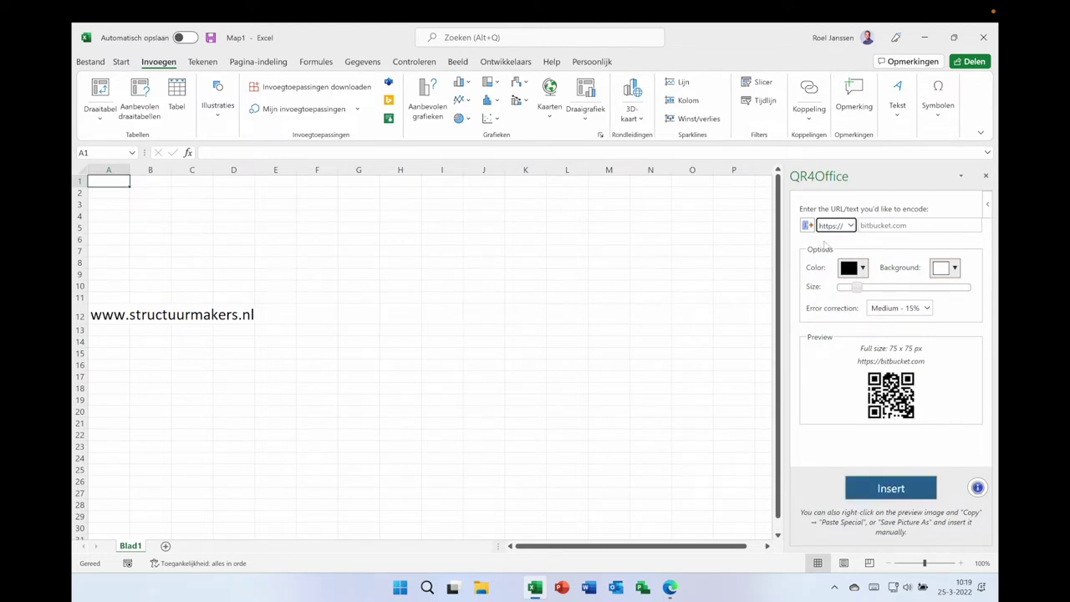
left_click(905, 226)
type("www.structuurmakers.nl")
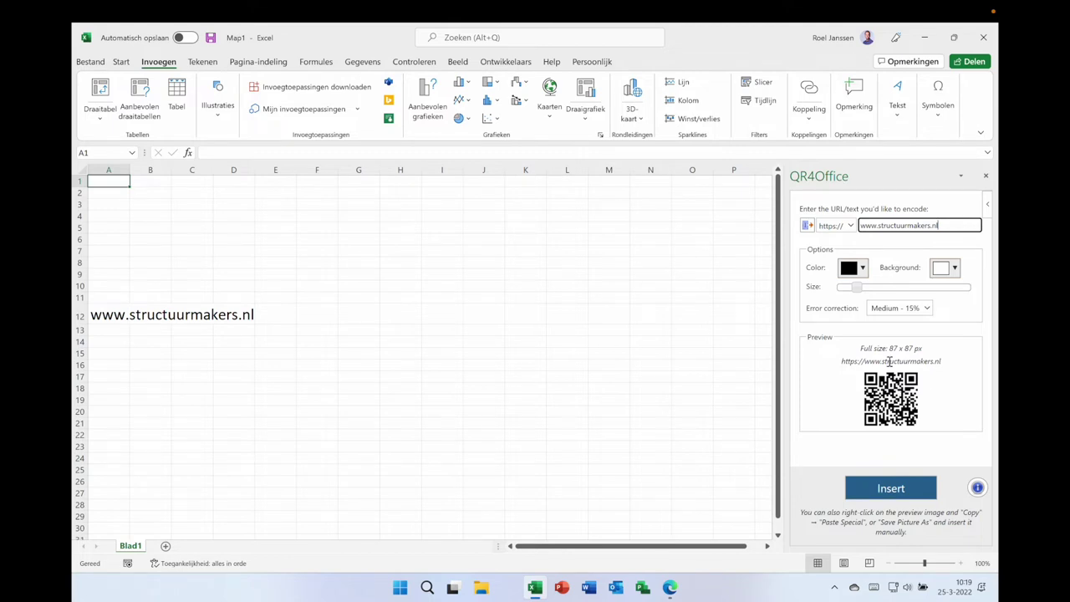
Step: Keep the default colours, enlarge the code to 203 x 203 px and insert it
left_click(863, 268)
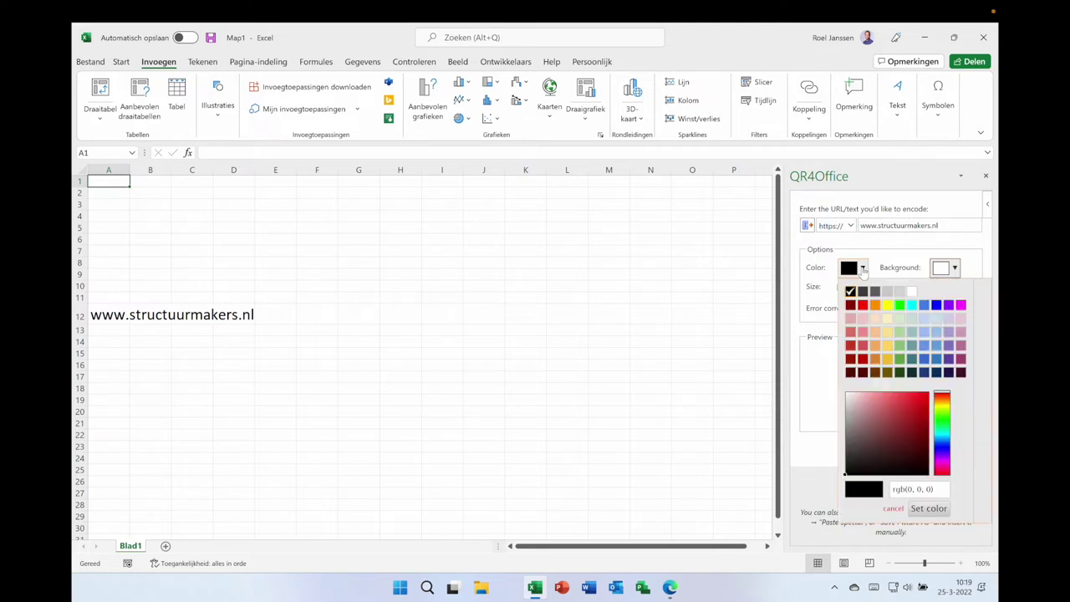
left_click(863, 267)
left_click(955, 267)
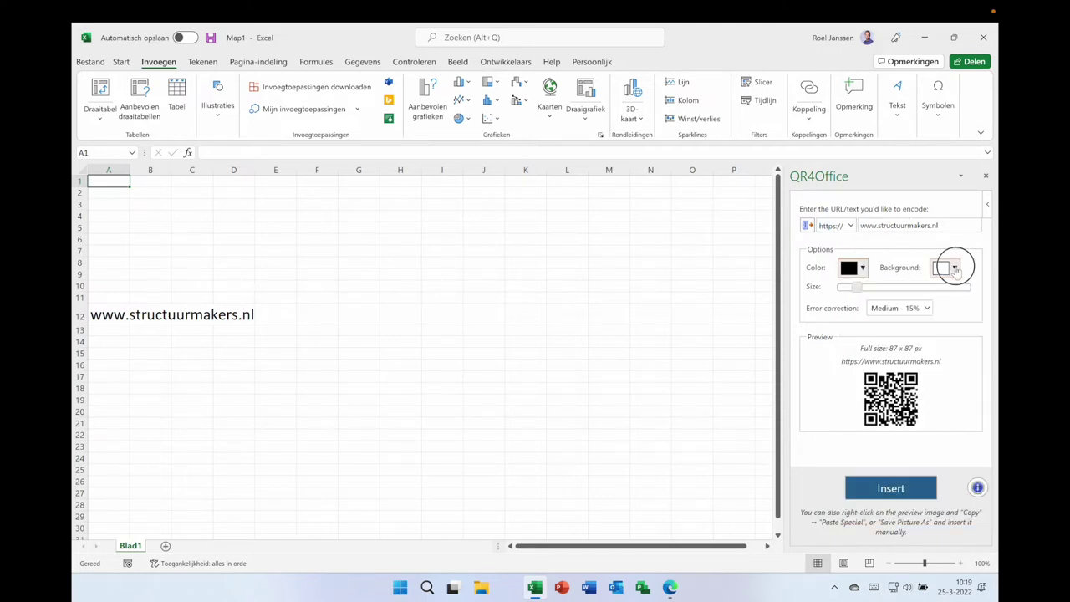
left_click(955, 268)
left_click_drag(857, 287, 891, 287)
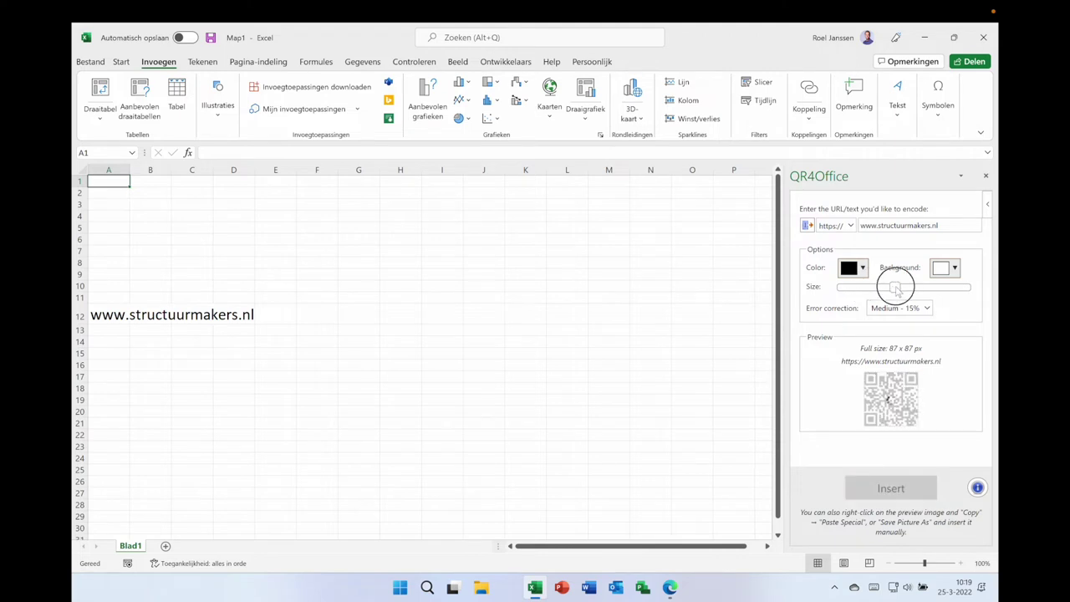
left_click(891, 491)
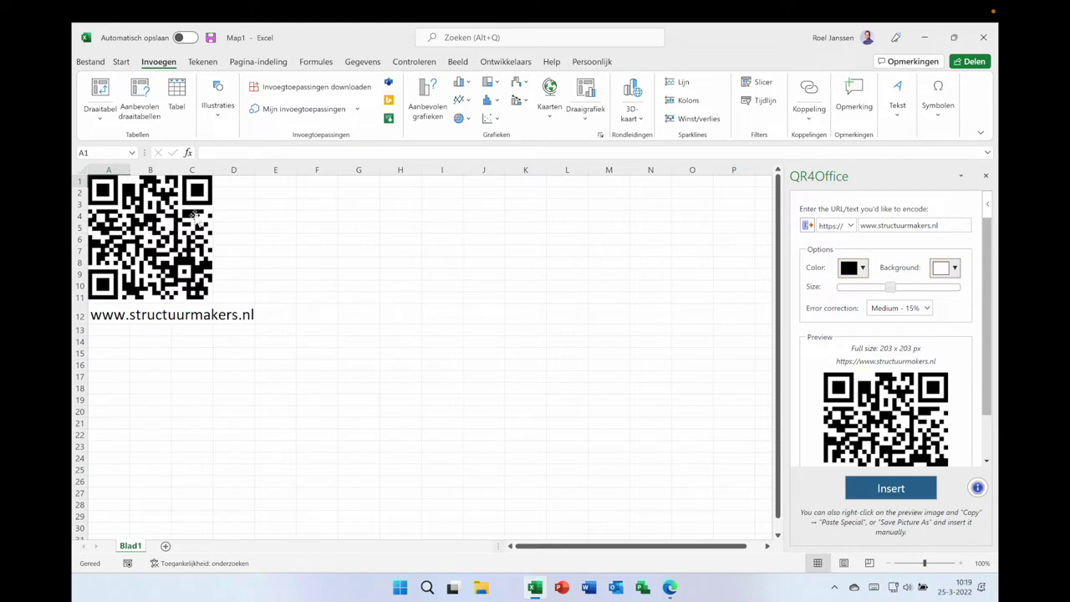
left_click(167, 214)
Step: Move the QR image, then start saving it as a PNG picture and cancel
mouse_move(166, 216)
left_mouse_down()
mouse_move(331, 257)
mouse_move(154, 232)
left_mouse_up()
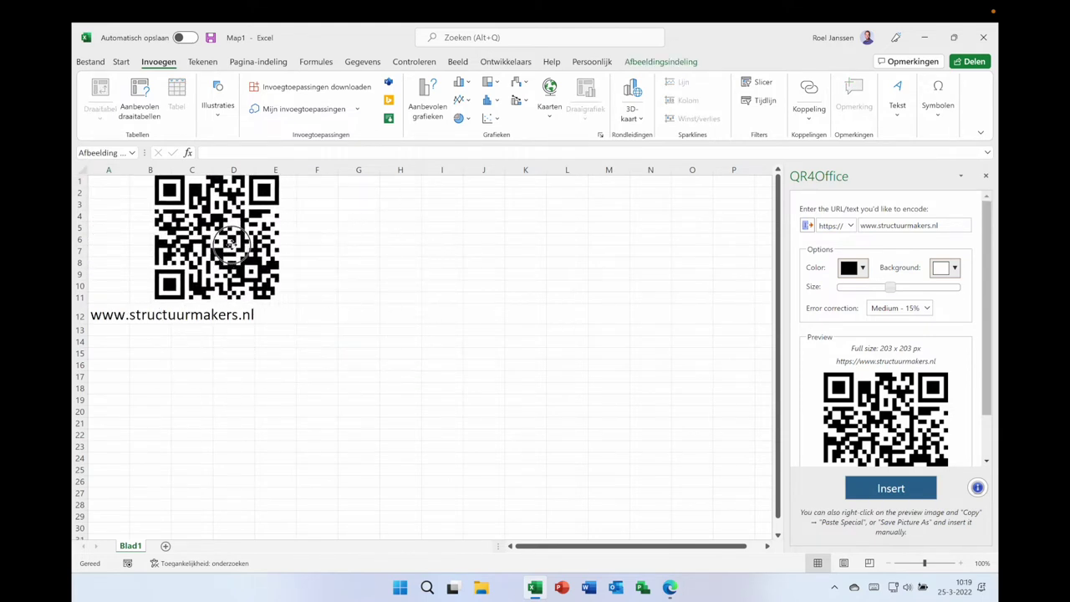
right_click(154, 219)
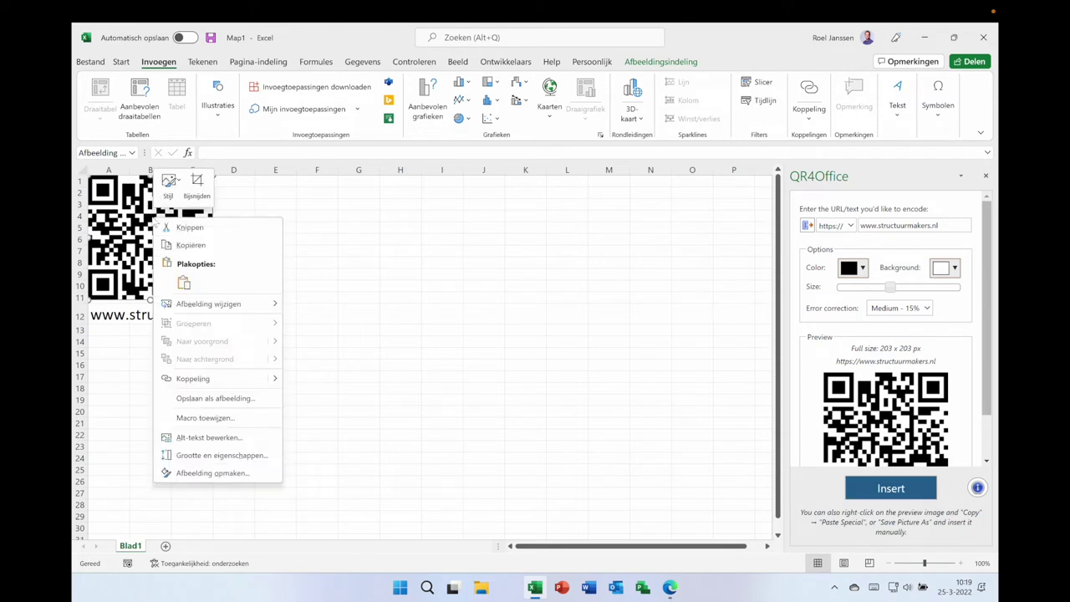
left_click(202, 400)
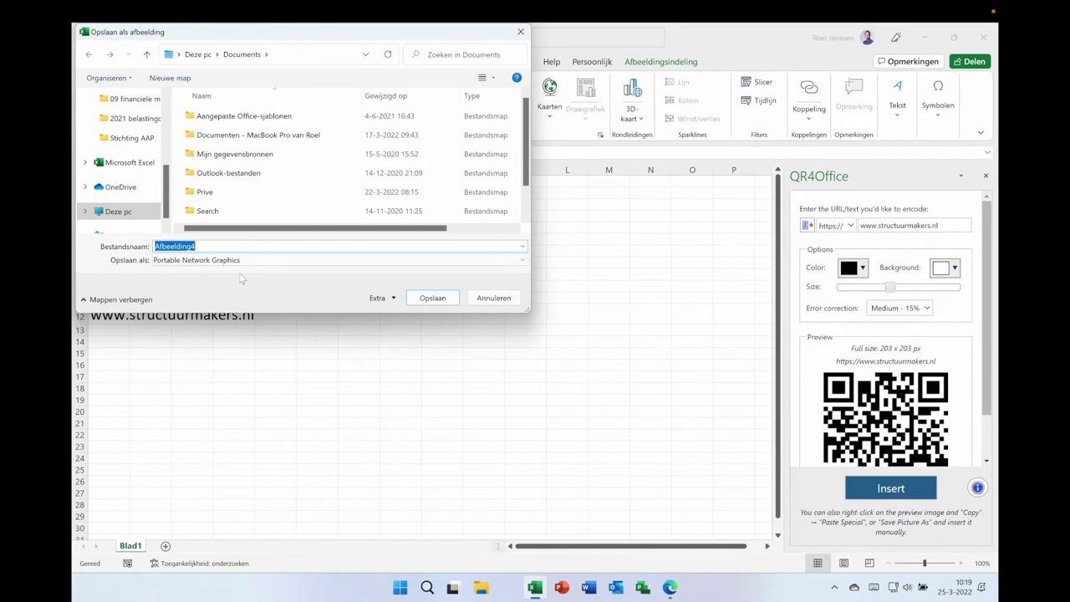
left_click(216, 260)
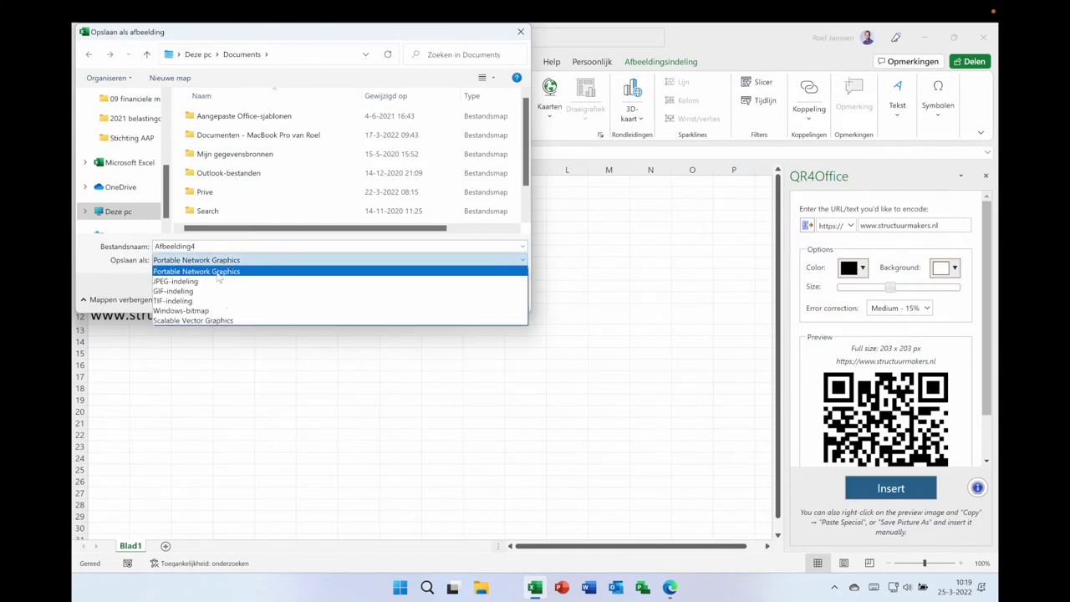
left_click(241, 261)
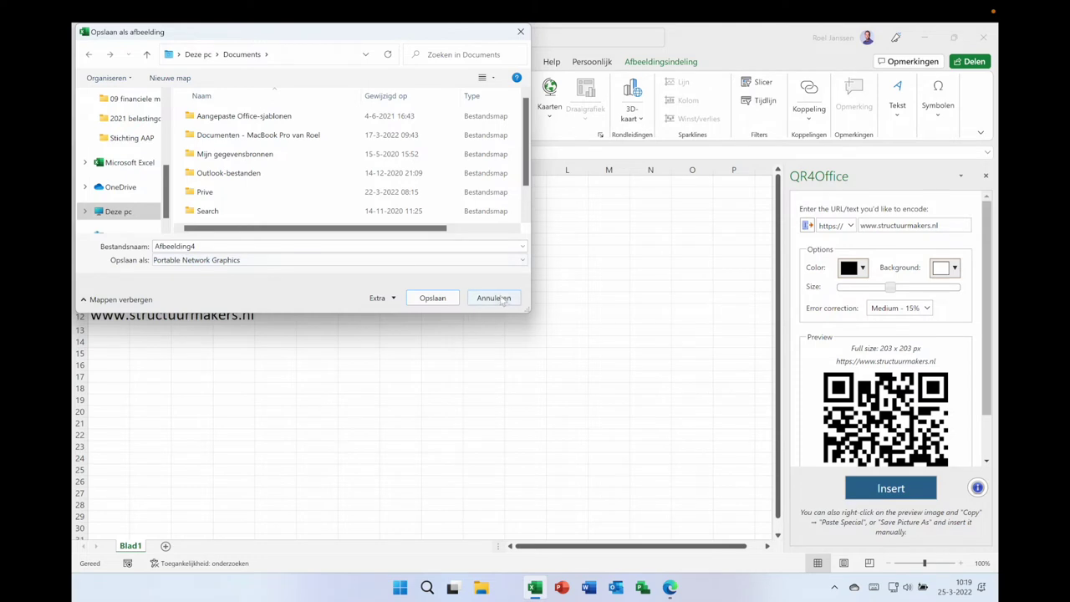
left_click(470, 292)
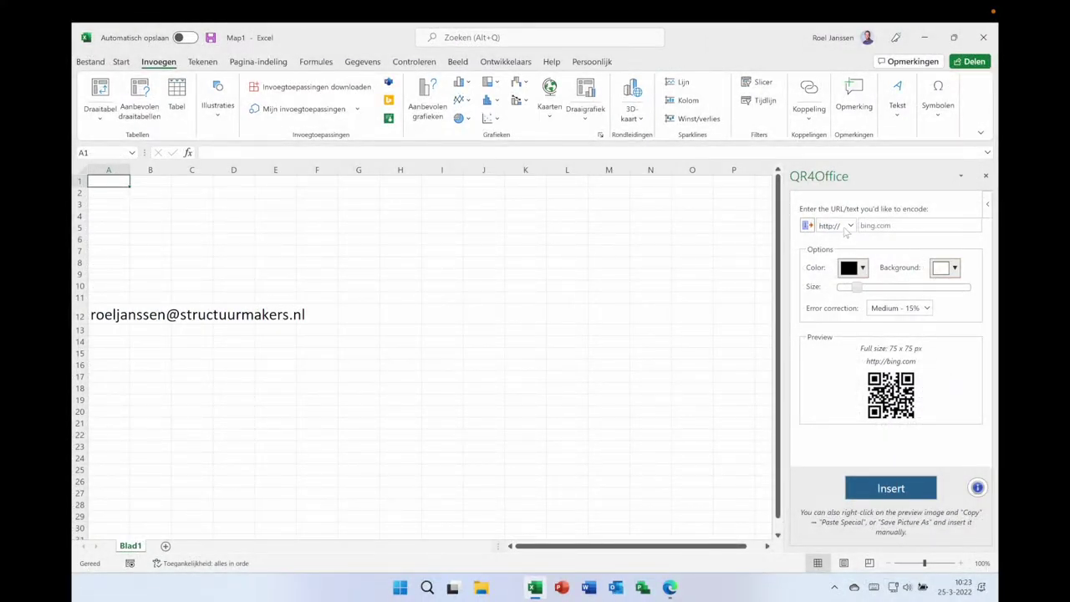
Step: Make the QR code a mailto: link for the pasted e-mail address
left_click(848, 228)
left_click(829, 260)
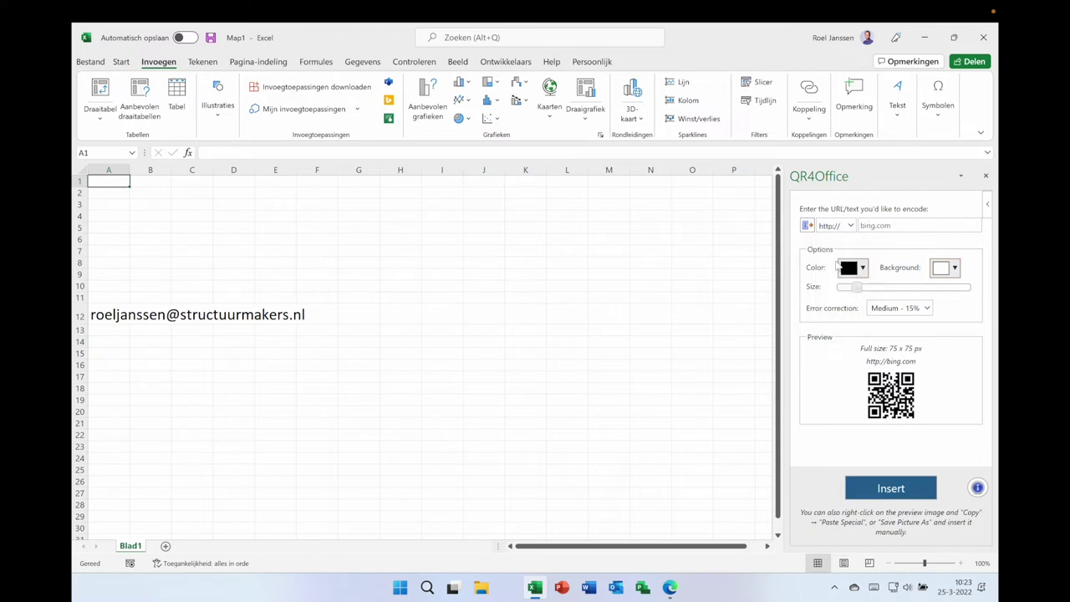
left_click(885, 225)
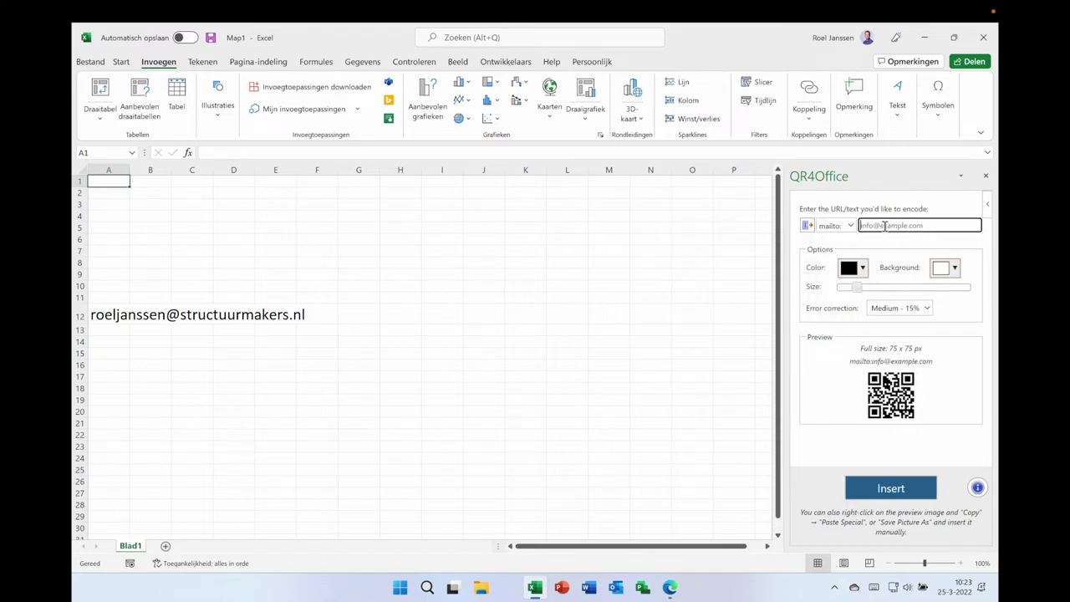
key("ctrl+v")
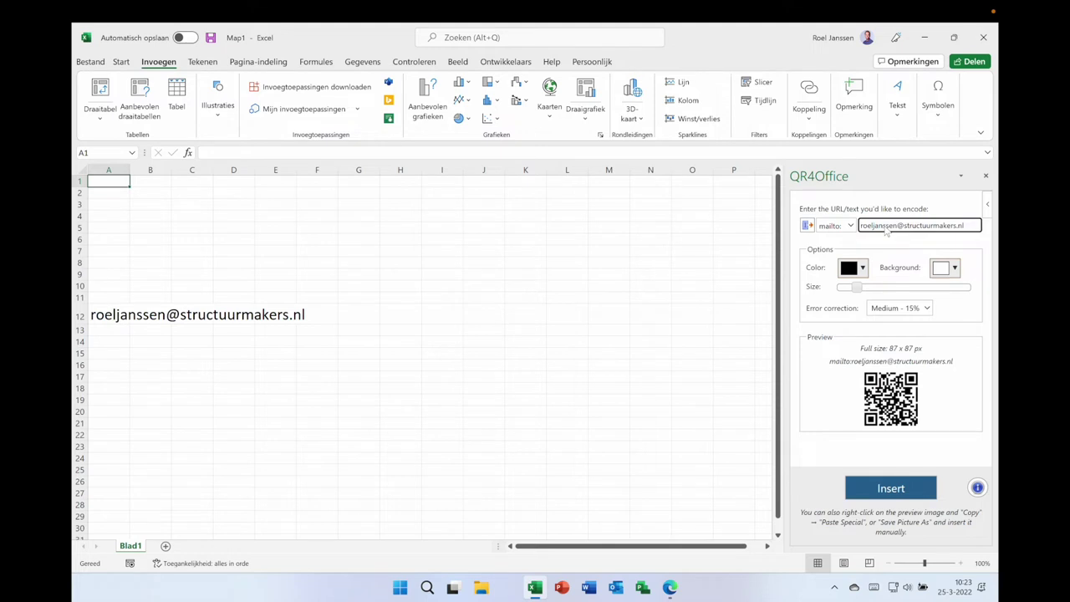
Step: Colour the e-mail QR code dark red, enlarge it and insert it into the sheet
left_click(861, 268)
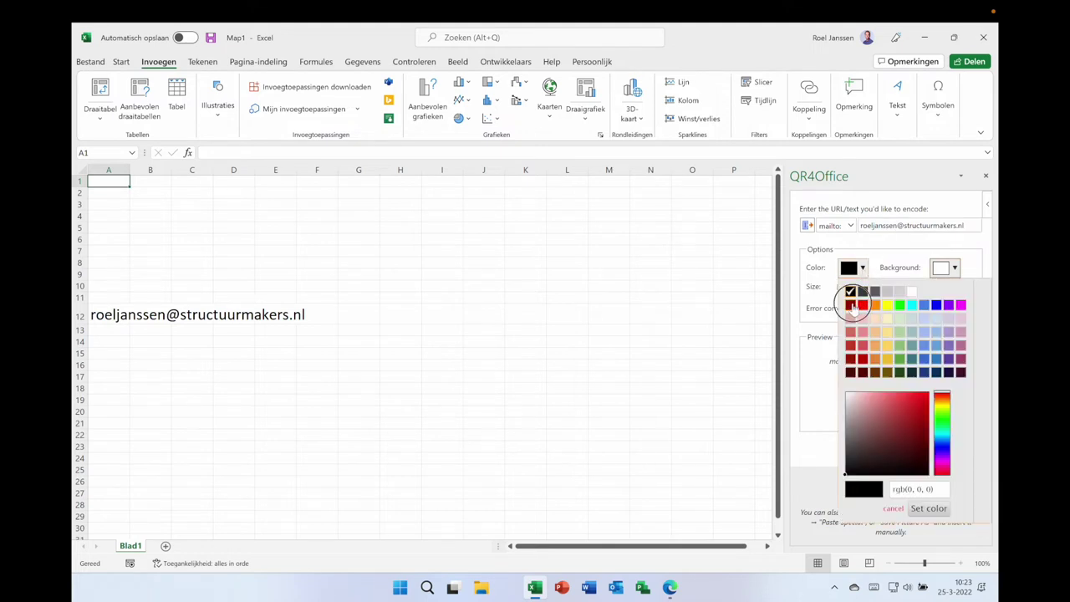
left_click(851, 305)
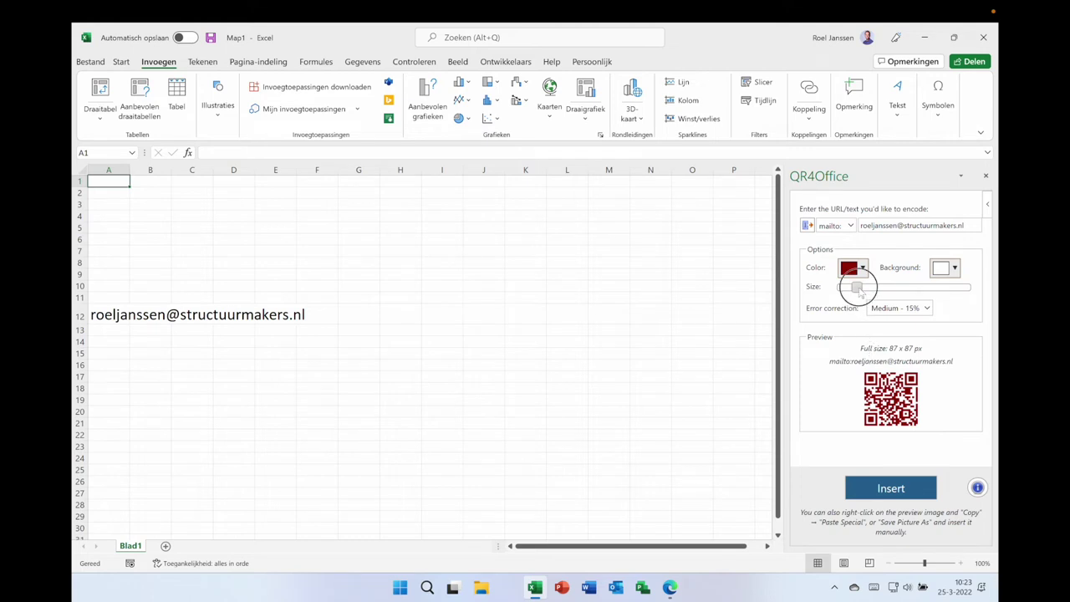
left_click_drag(856, 286, 888, 288)
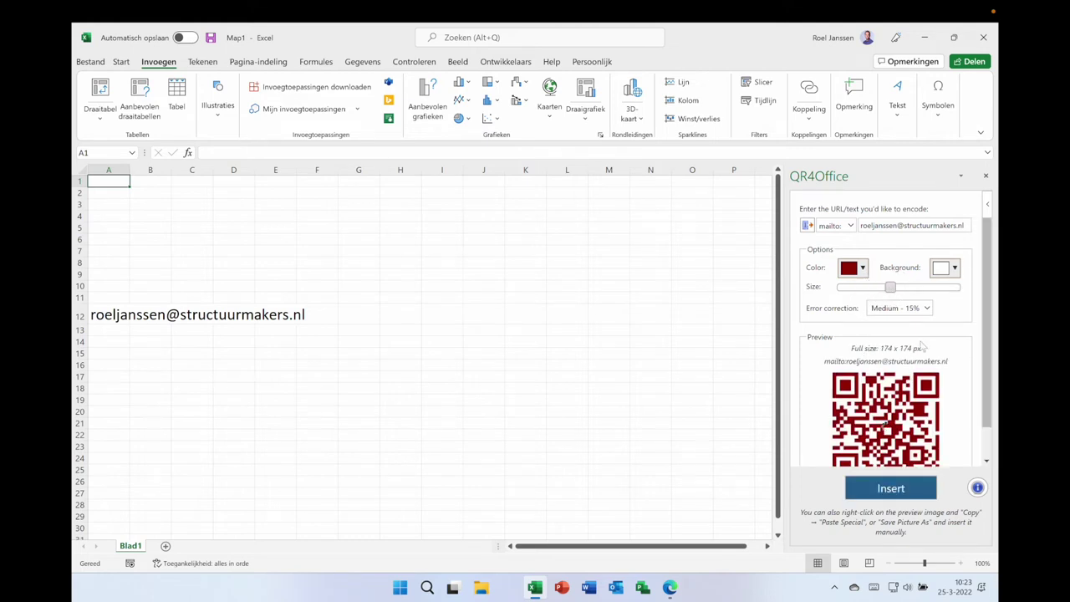
left_click(899, 491)
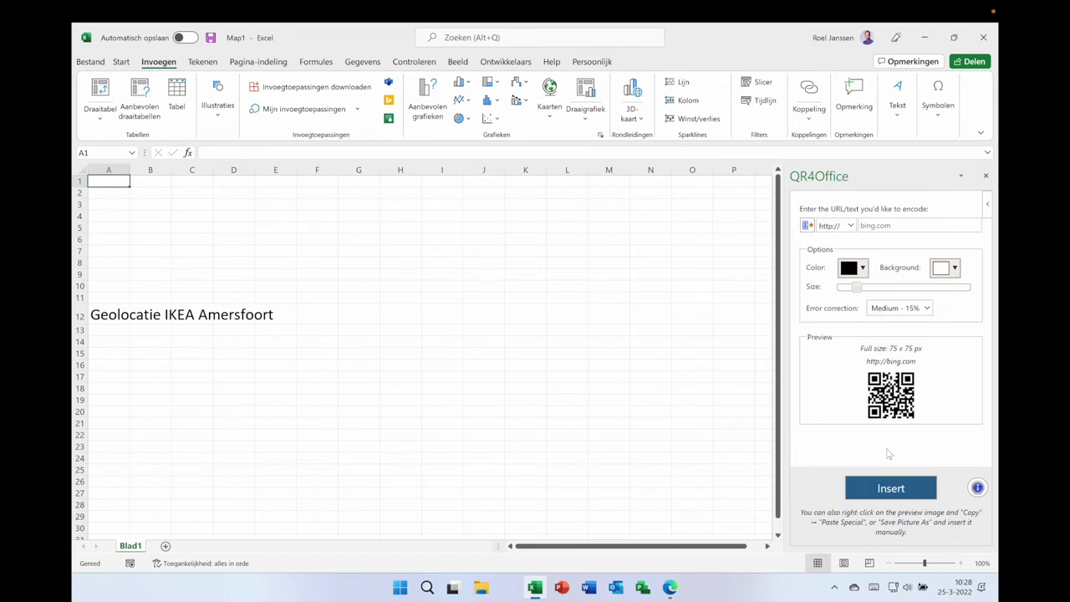
left_click(670, 588)
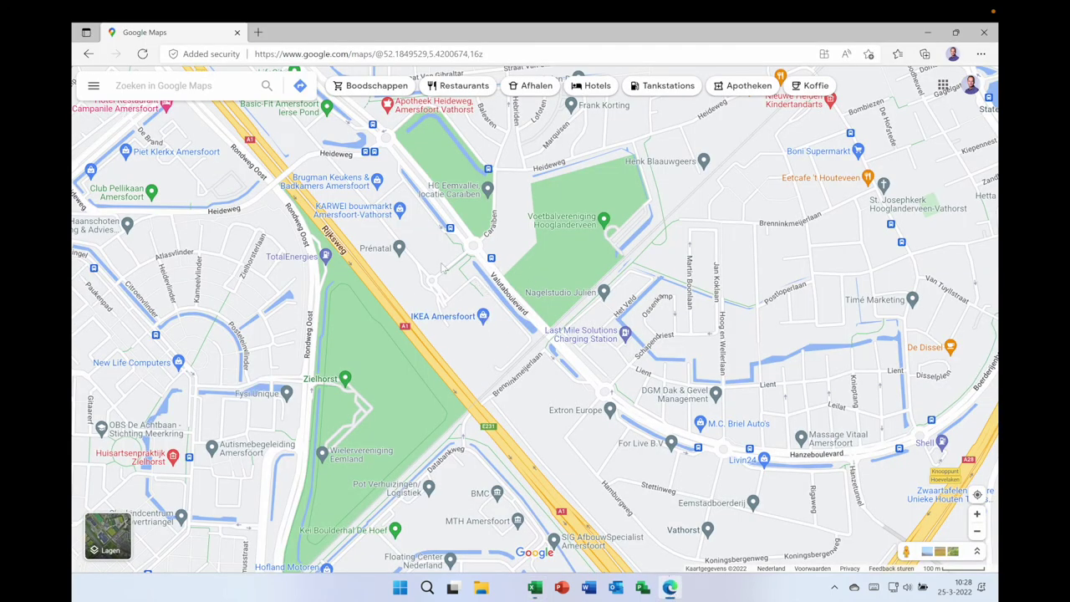
Step: Copy IKEA Amersfoort's coordinates 52.18504, 5.41831 from the map and return to Excel
right_click(485, 322)
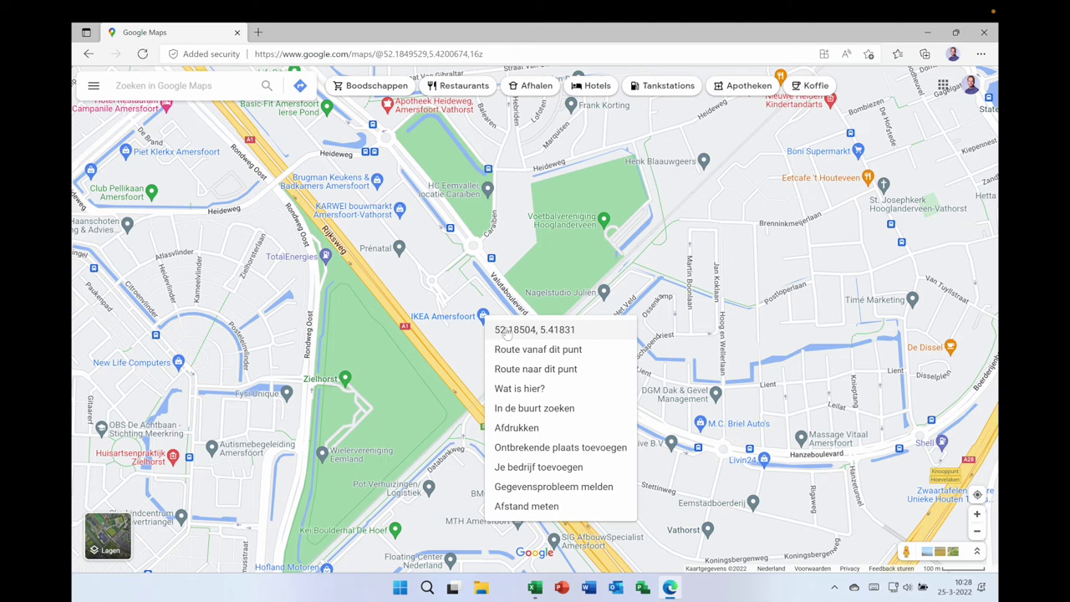
left_click(506, 333)
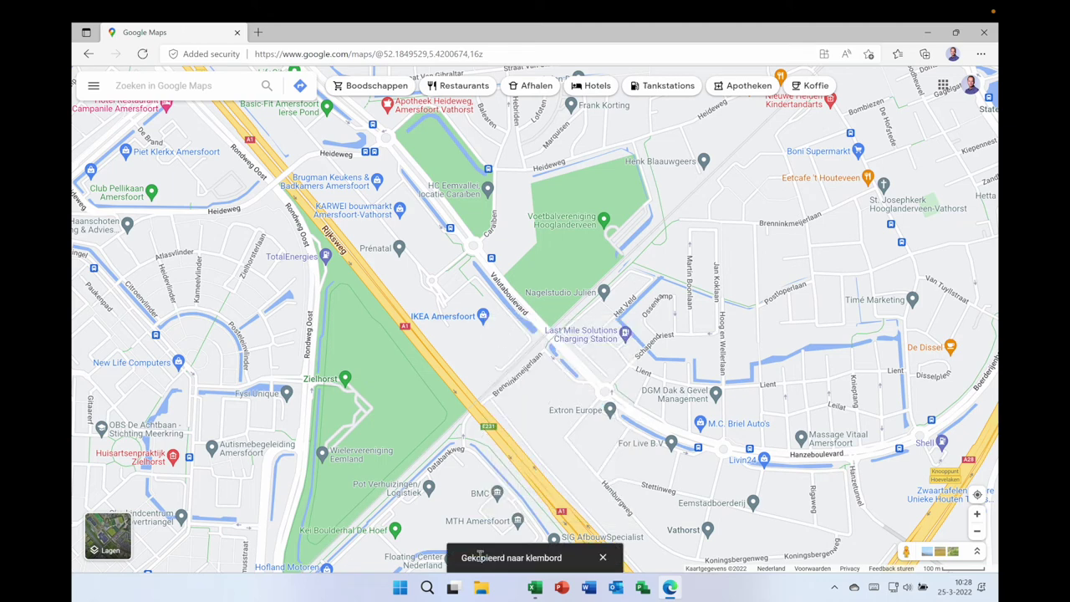
left_click(535, 588)
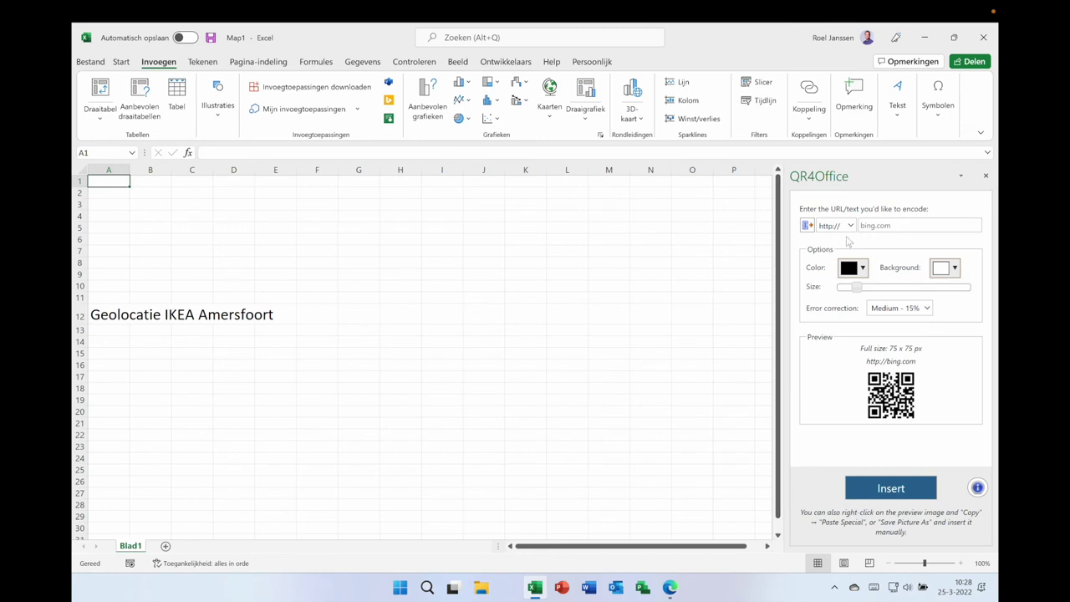
Step: Make the code a geo: link for the pasted coordinates, removing the space after the comma
left_click(851, 227)
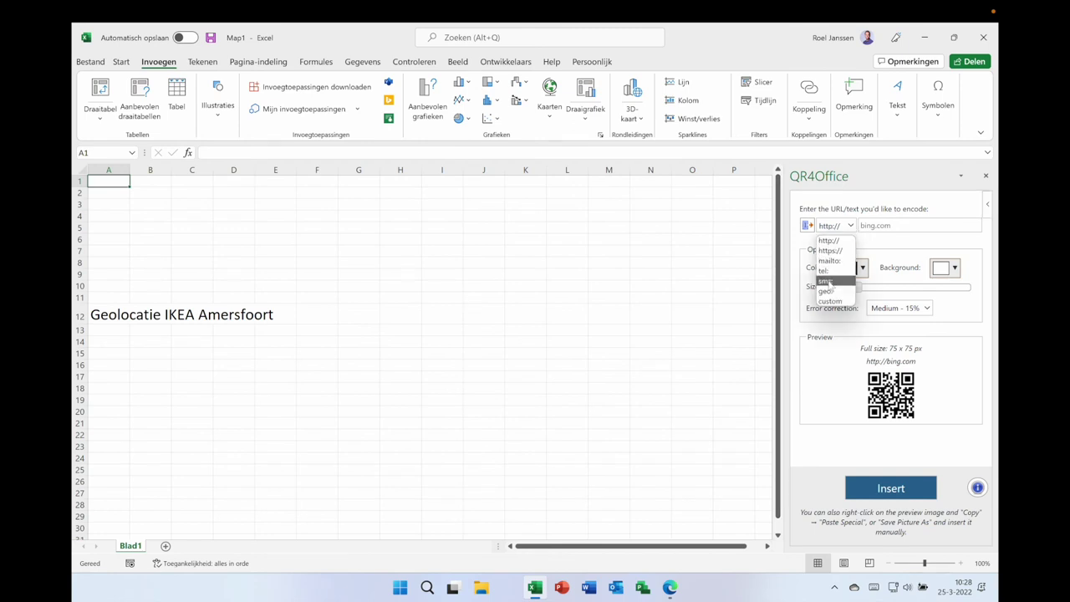
left_click(826, 291)
left_click(872, 226)
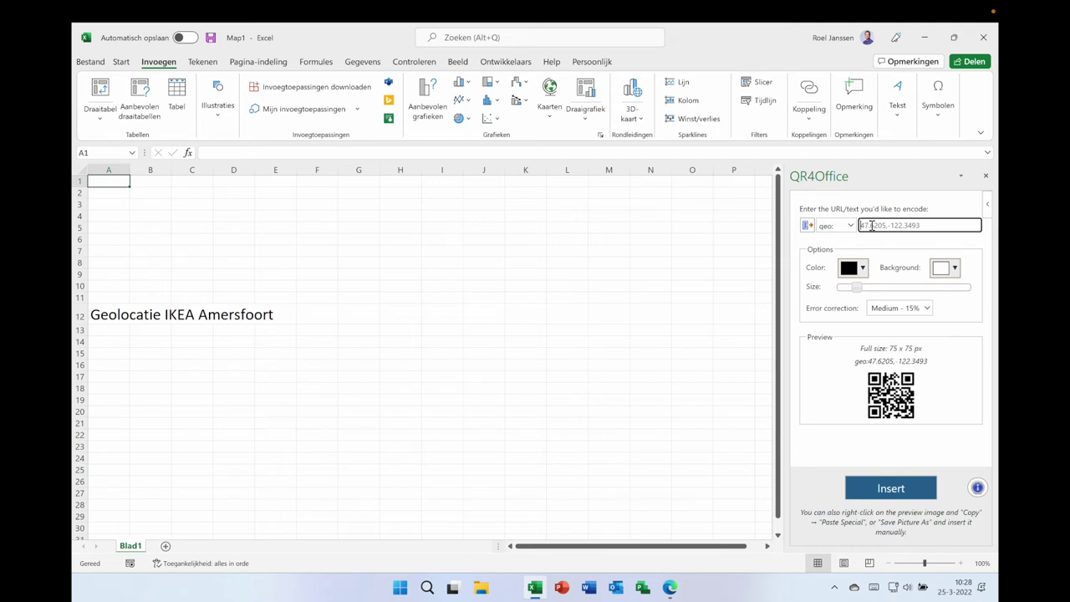
type("52.18504494737626, 5.418307821741151")
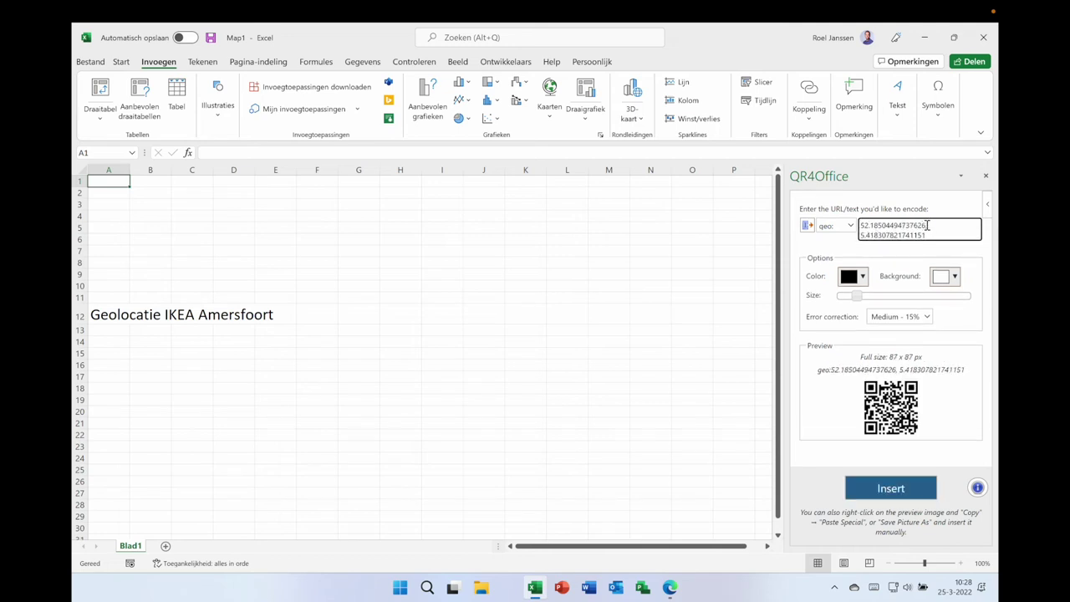
left_click_drag(927, 225, 938, 225)
key("BackSpace")
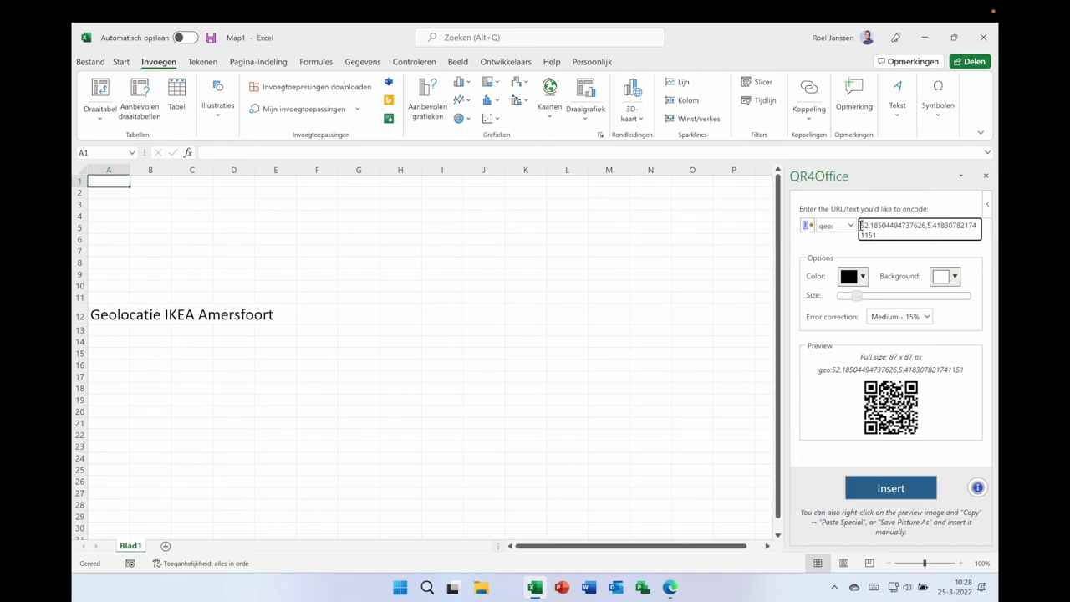
triple_click(878, 235)
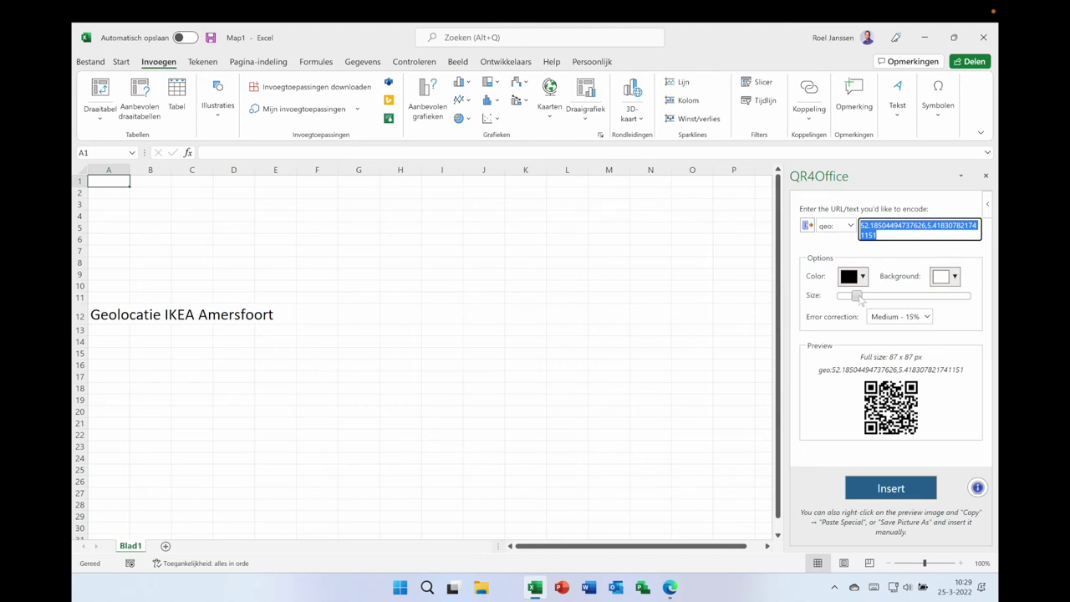
Step: Enlarge the geolocation QR code and insert it into the sheet
left_click_drag(857, 296, 895, 296)
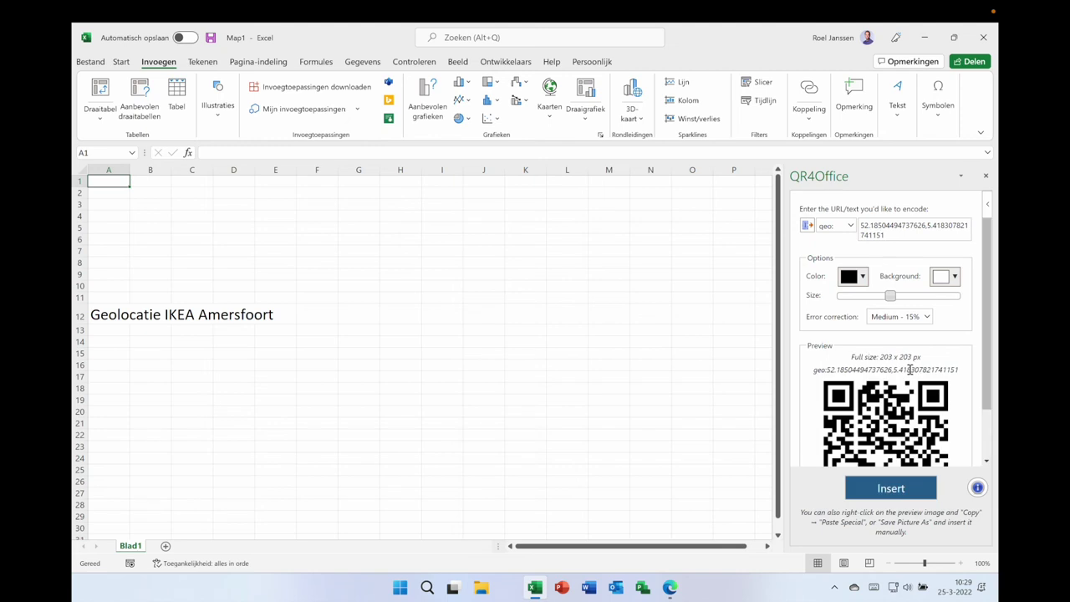
left_click(887, 489)
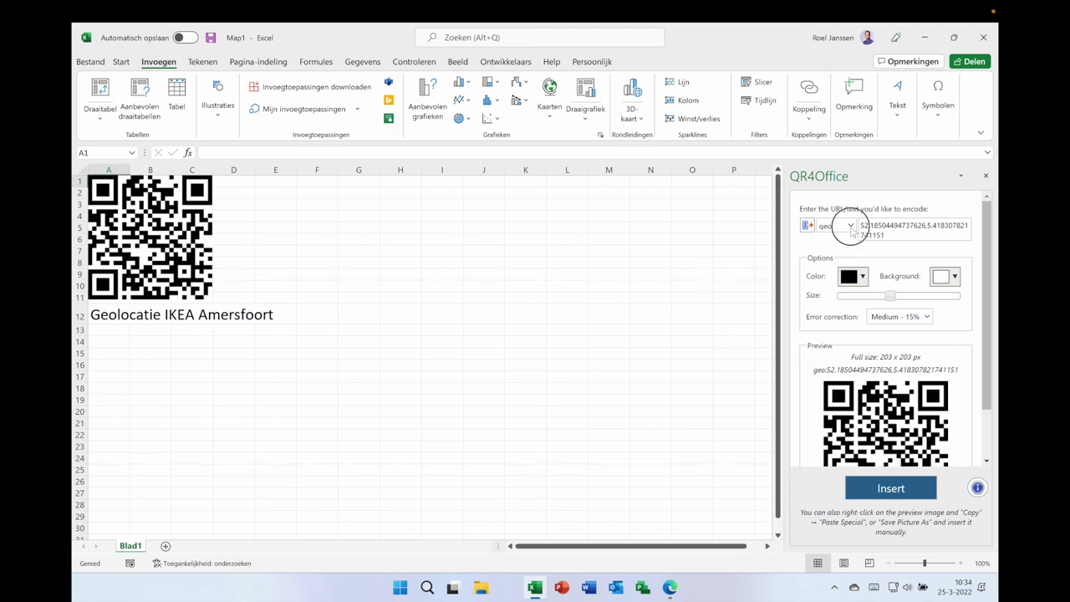
left_click(851, 228)
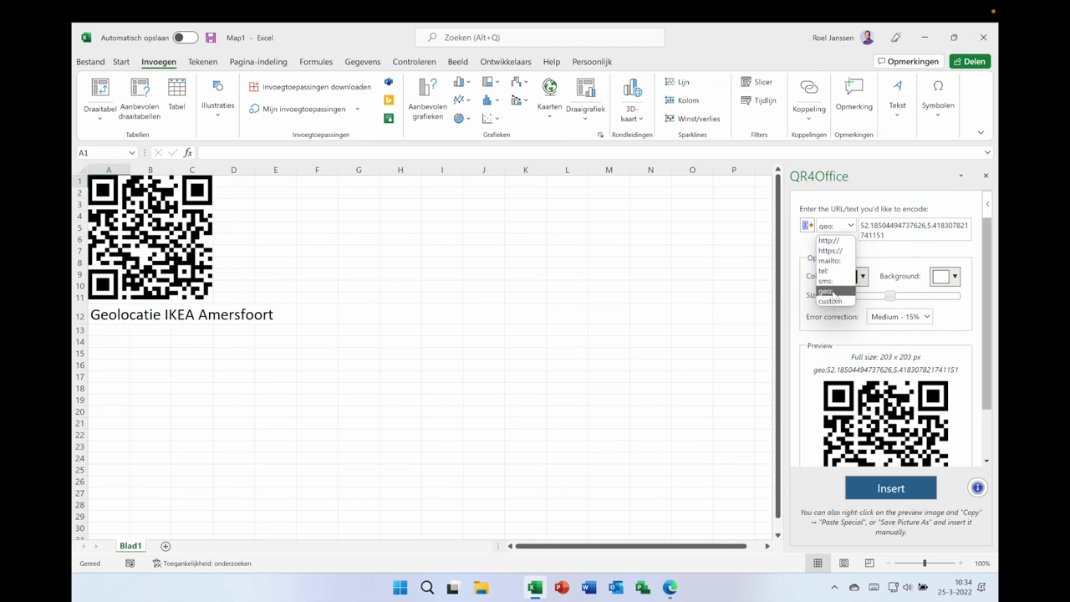